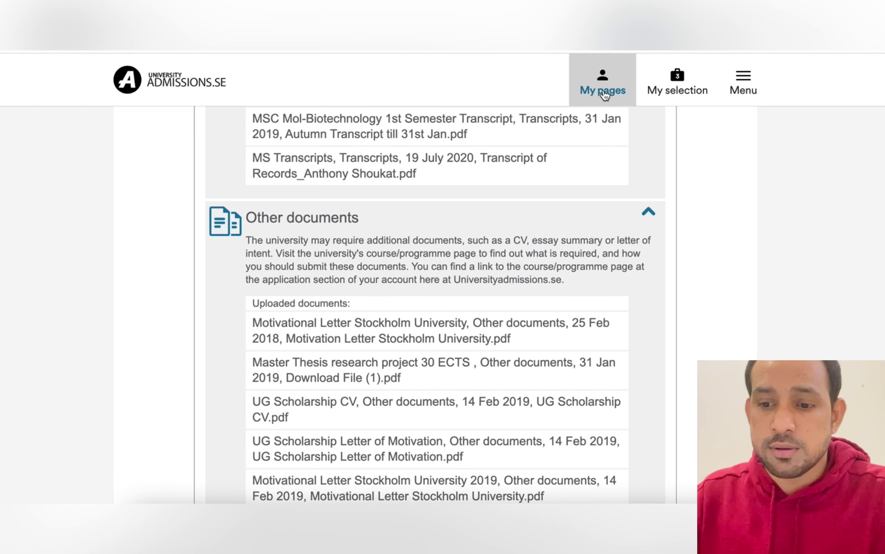
Open the My pages dropdown in the top bar to see the account pages
click(604, 95)
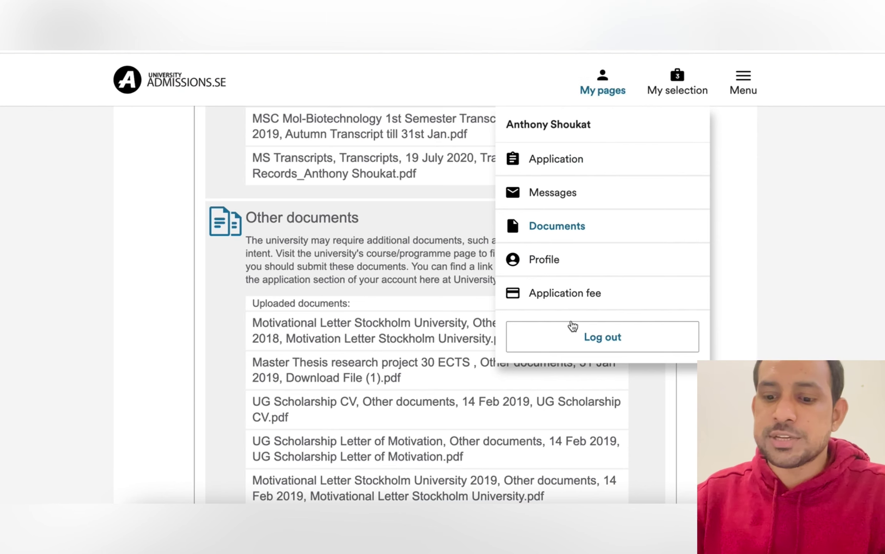
Go to the Autumn 2023 Application fee page from My pages and select the 900 SEK amount
click(571, 294)
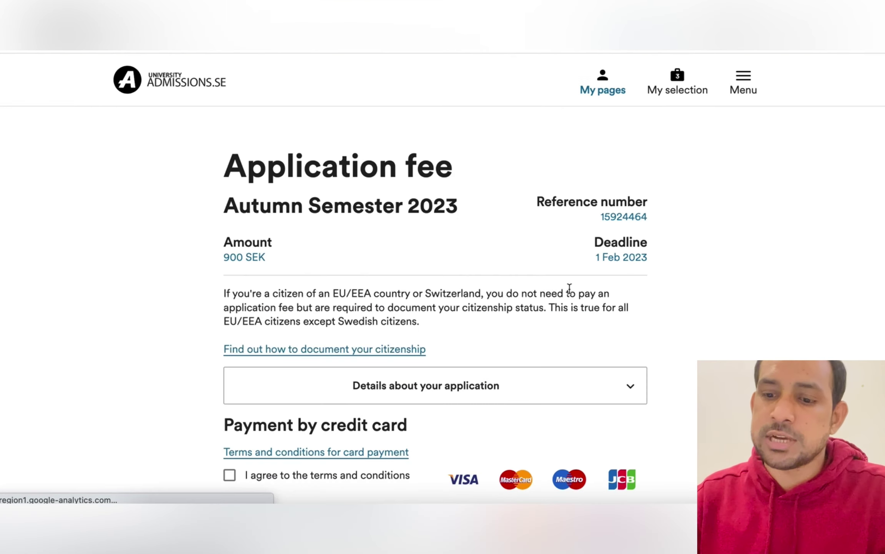
click(603, 76)
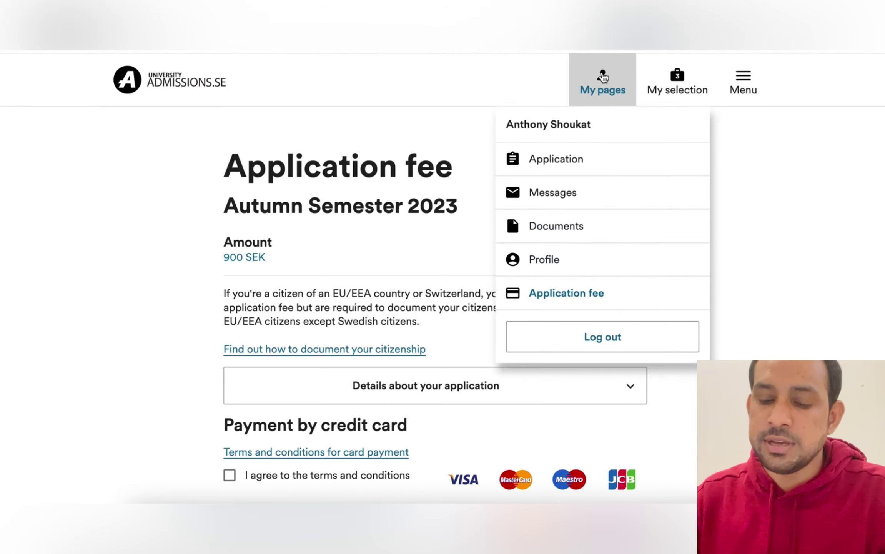
click(578, 297)
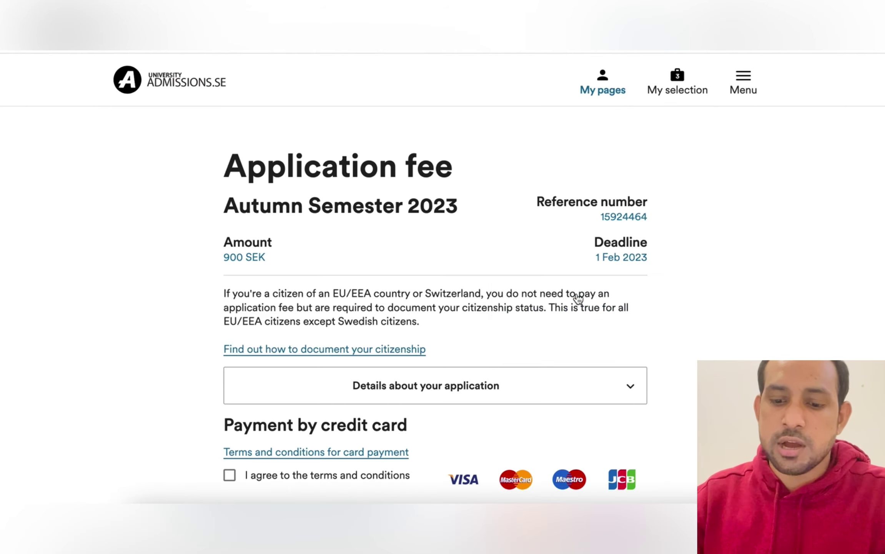
scroll(578, 296, down, 8)
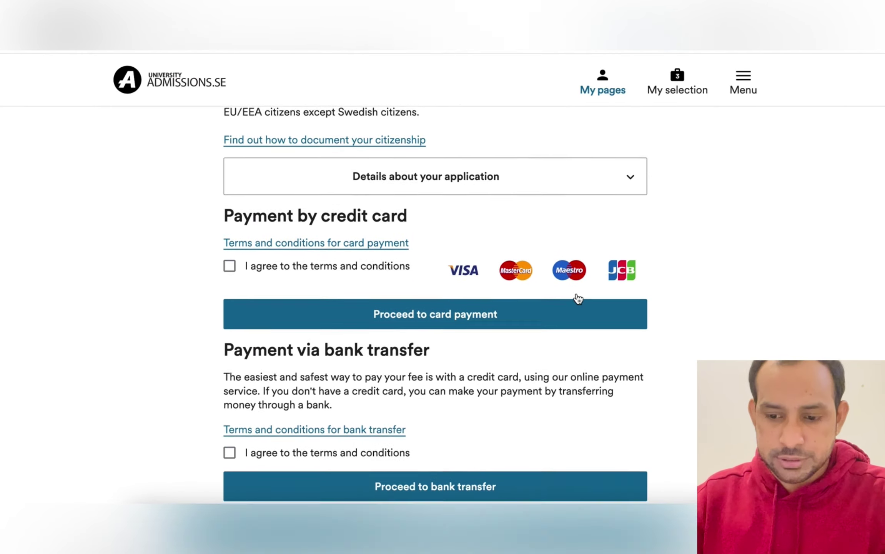
scroll(577, 297, down, 4)
scroll(578, 297, up, 15)
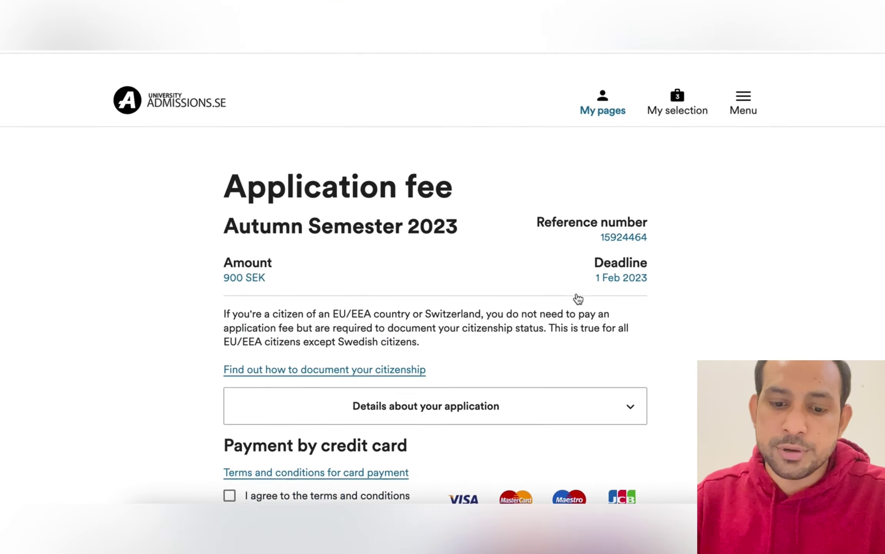
triple_click(237, 260)
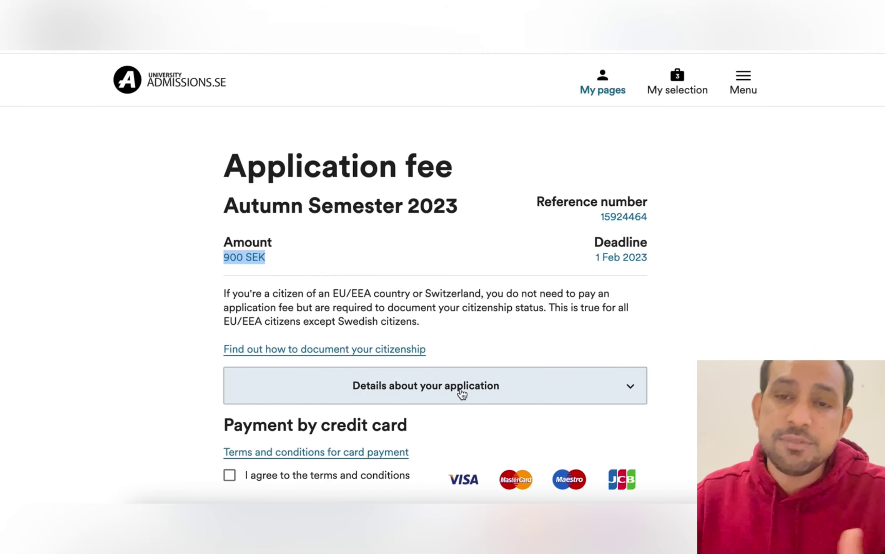
scroll(462, 392, down, 4)
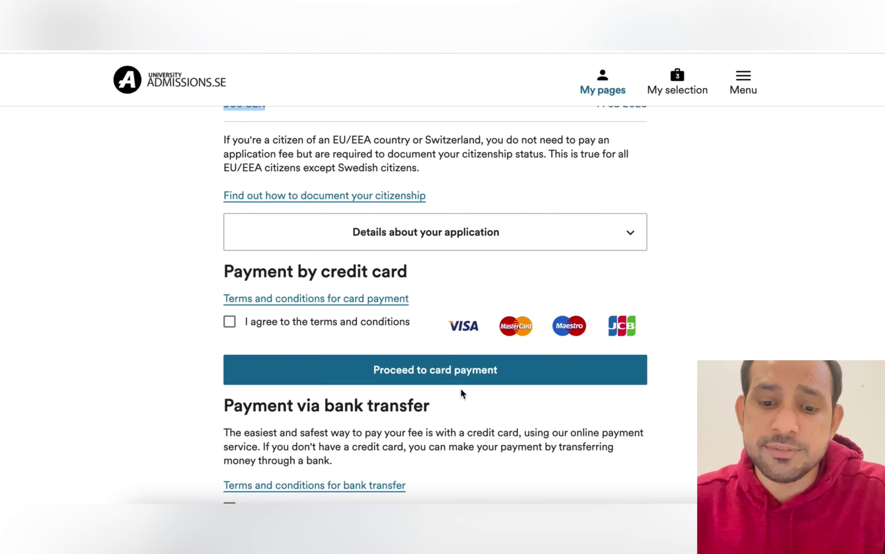
scroll(460, 387, down, 2)
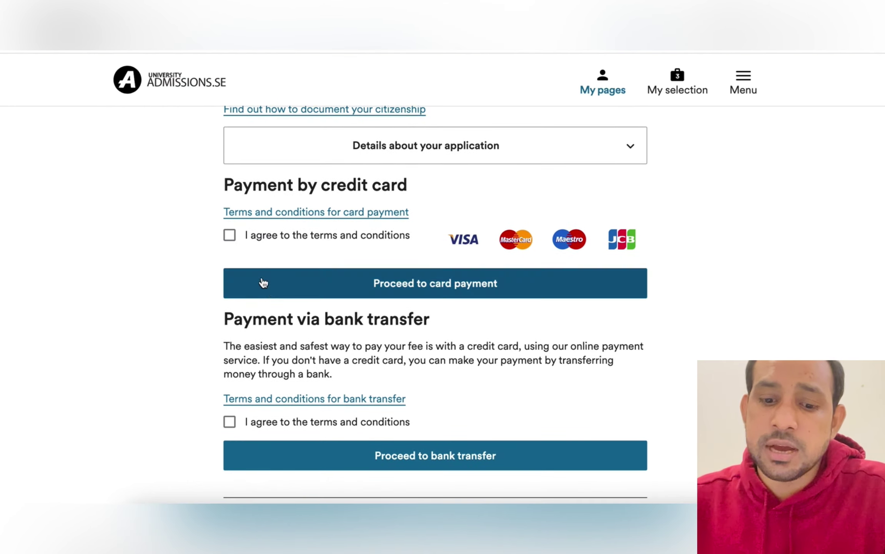
Tick 'I agree to the terms and conditions' under Payment by credit card
click(233, 238)
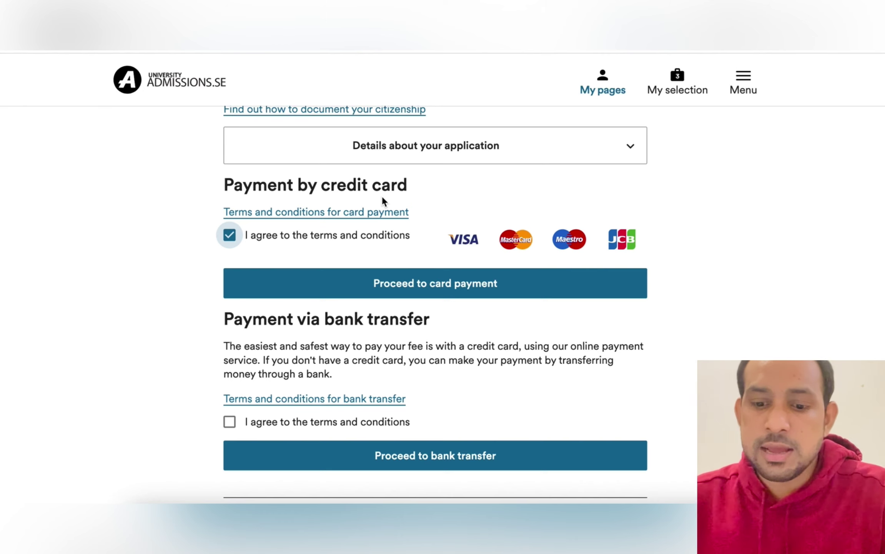
scroll(382, 198, down, 2)
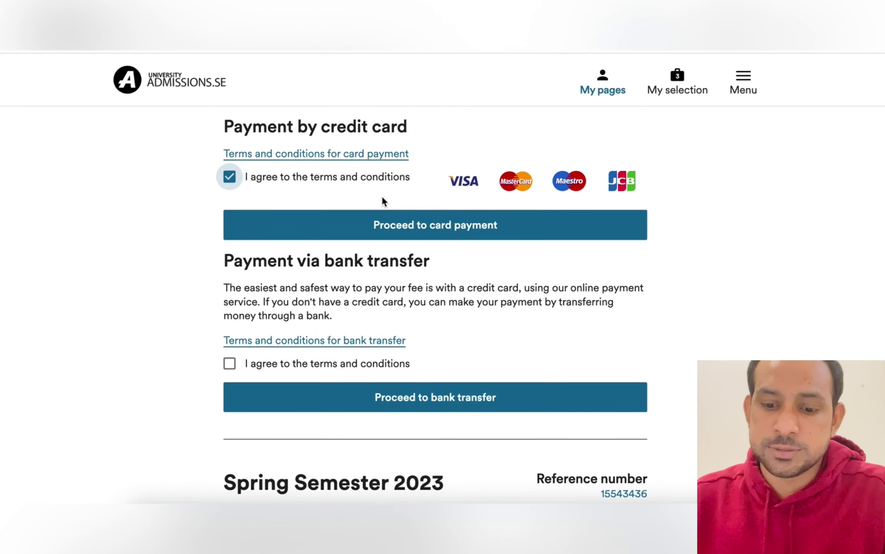
scroll(382, 198, up, 2)
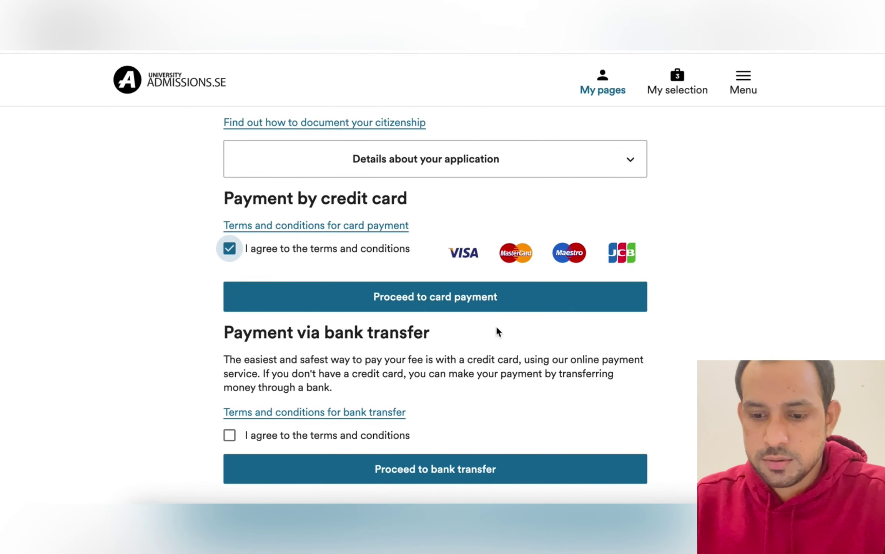
Start the 900 SEK card payment with Visa (debit) in Netaxept, then go back and cancel it
click(488, 298)
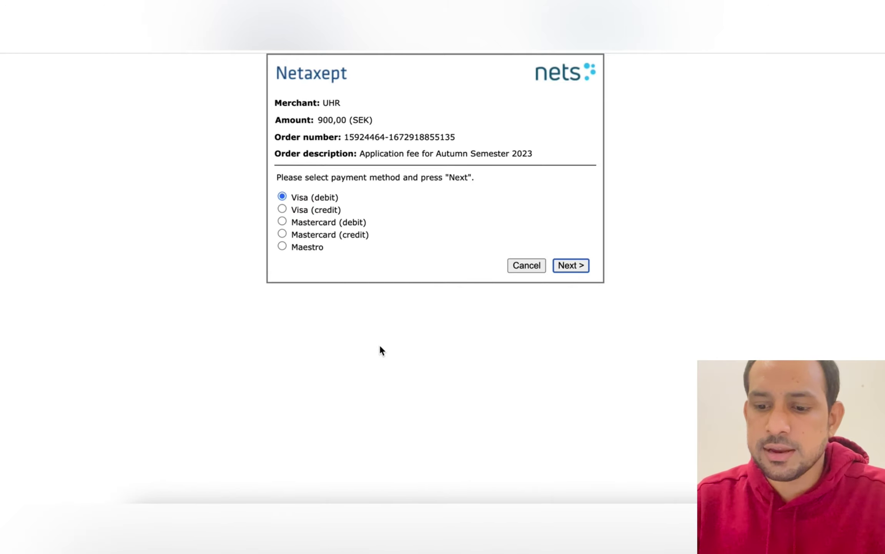
click(583, 270)
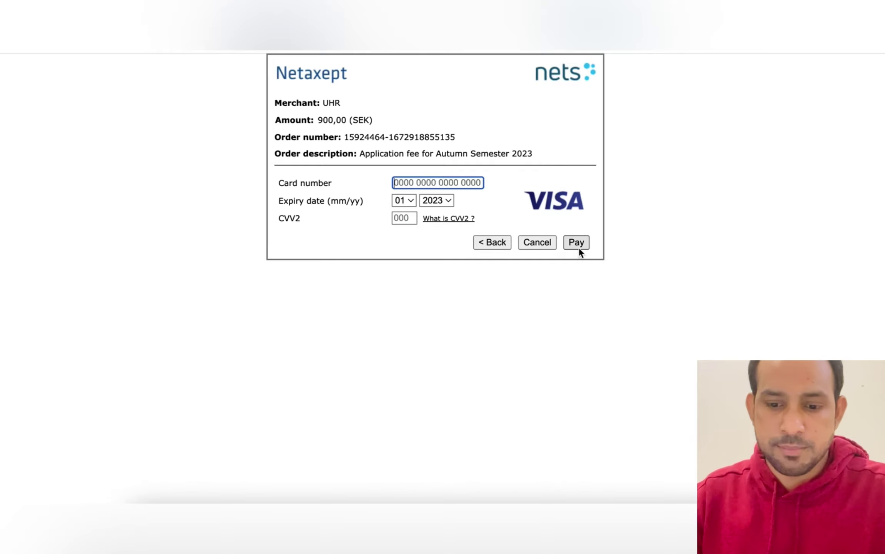
click(488, 245)
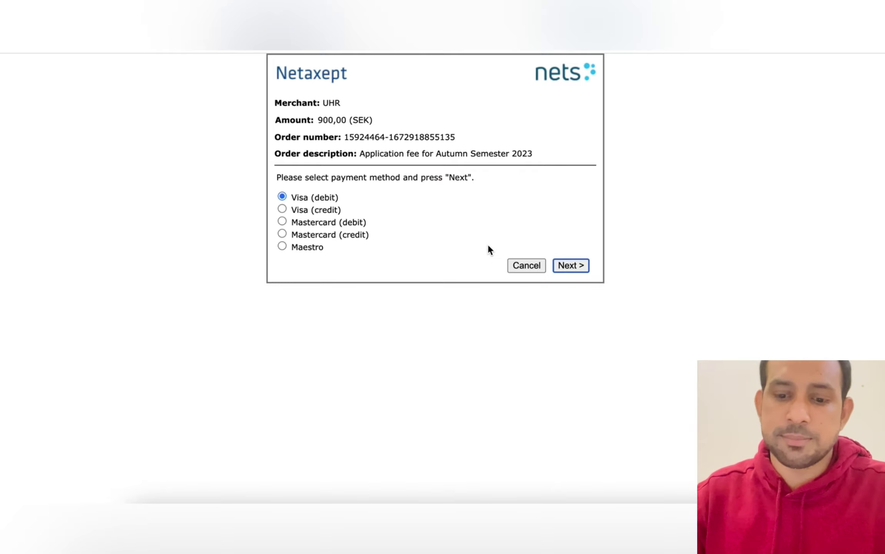
click(523, 269)
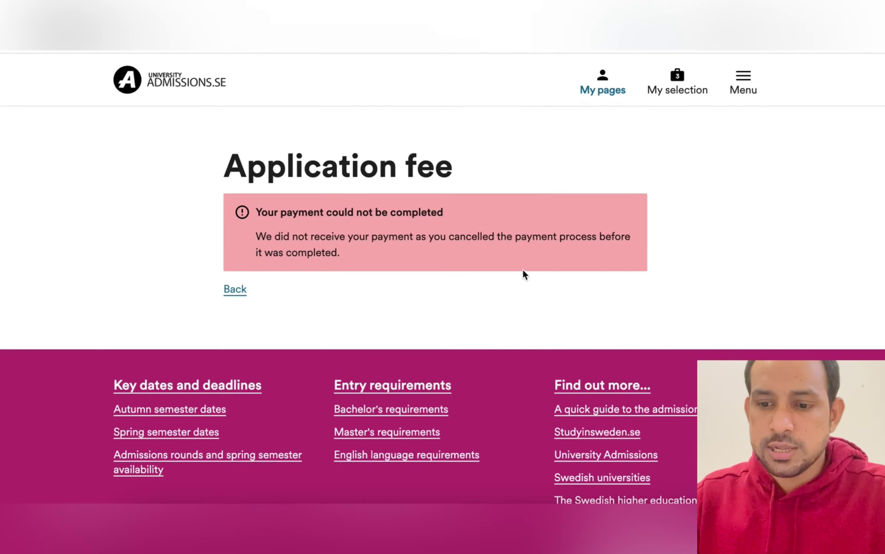
Reopen Application fee from My pages and tick the bank transfer terms and conditions
click(602, 82)
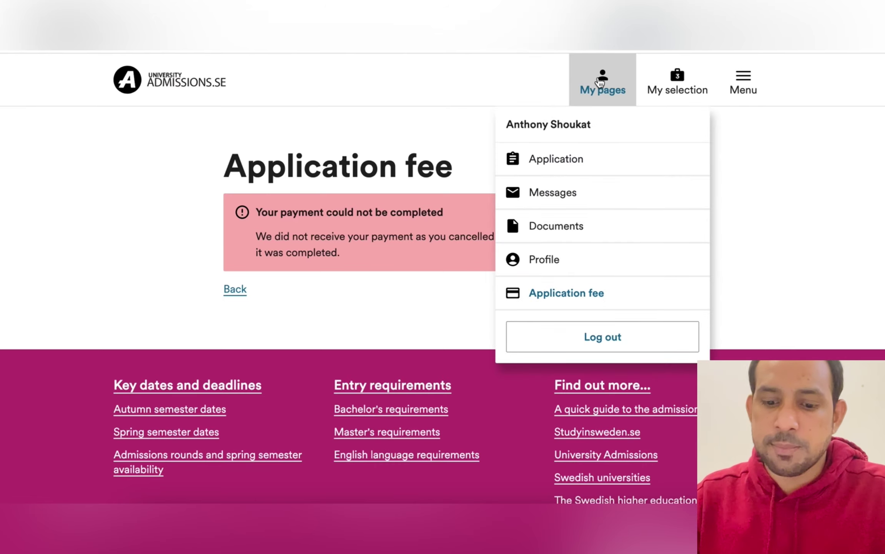
click(578, 296)
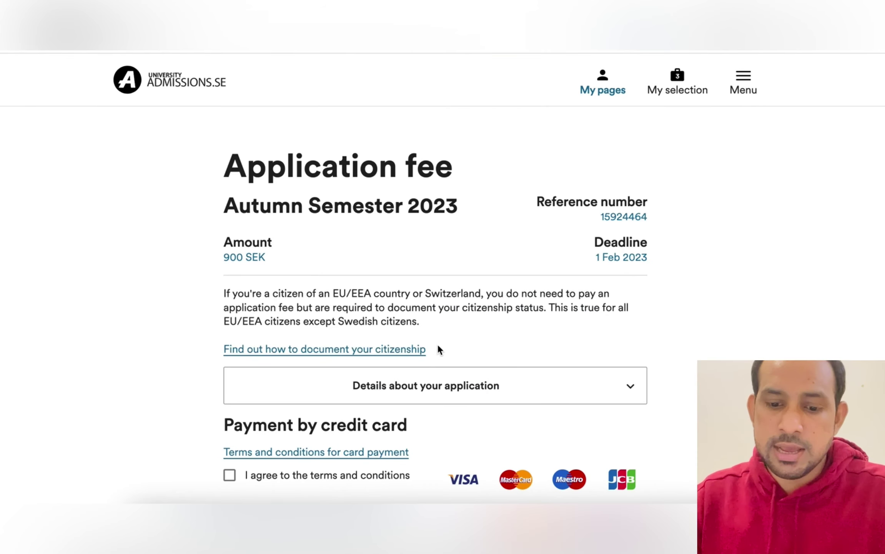
scroll(438, 345, down, 5)
scroll(439, 348, down, 3)
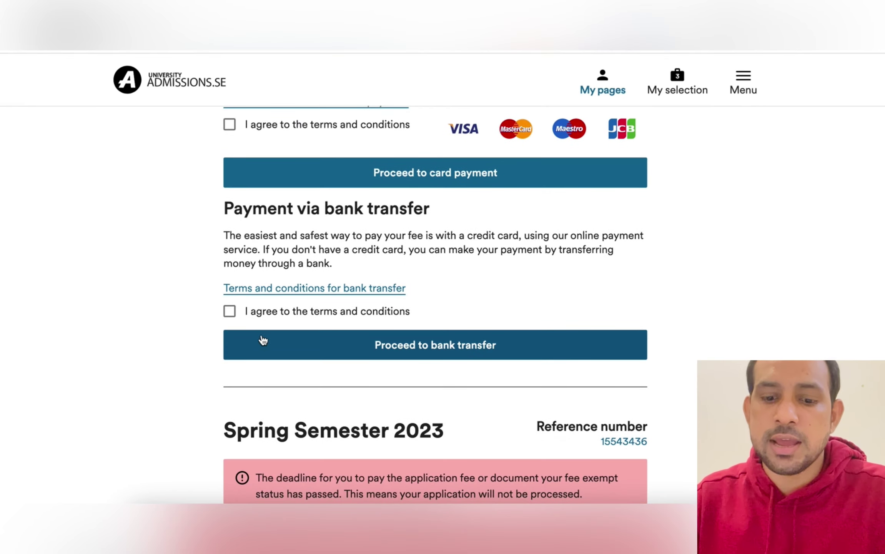
click(231, 313)
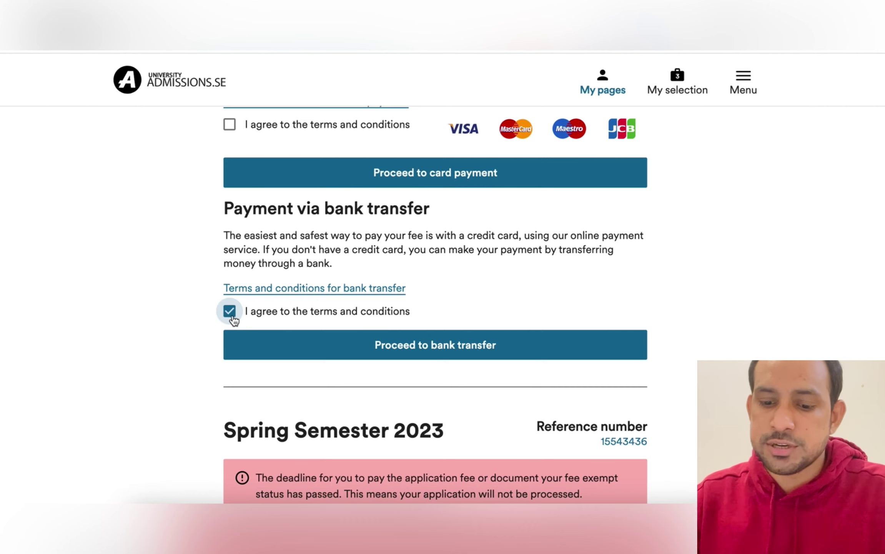
Proceed to bank transfer and highlight the recipient, IBAN and Swift details
click(453, 350)
scroll(453, 351, down, 8)
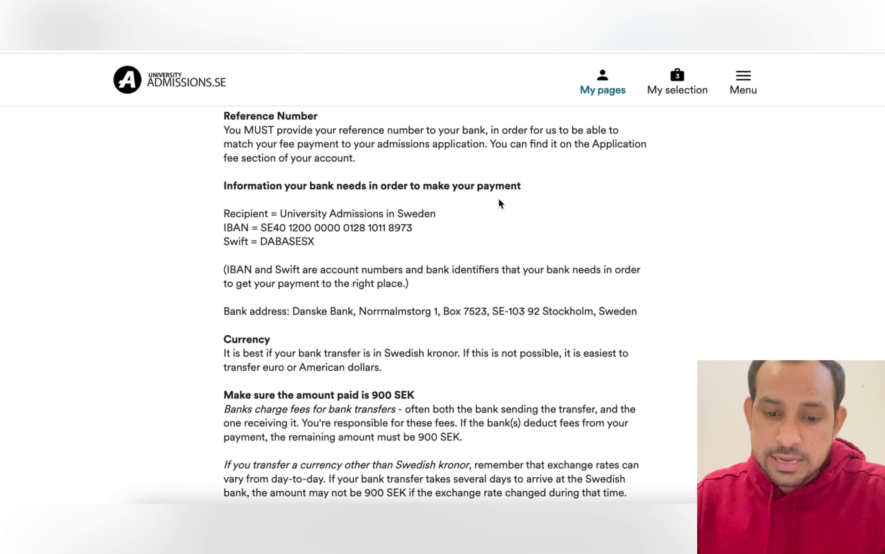
mouse_move(317, 240)
mouse_down()
mouse_move(227, 228)
mouse_move(223, 218)
mouse_up()
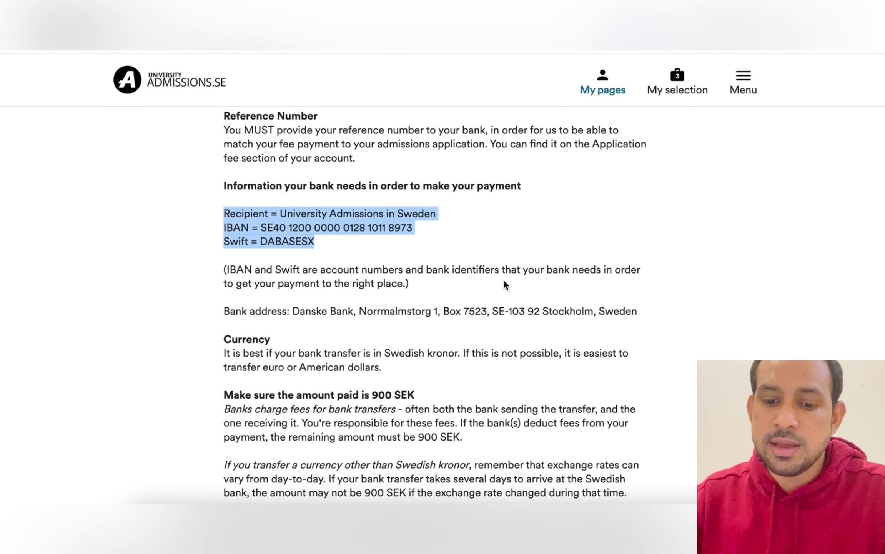
scroll(504, 280, down, 5)
scroll(504, 280, up, 10)
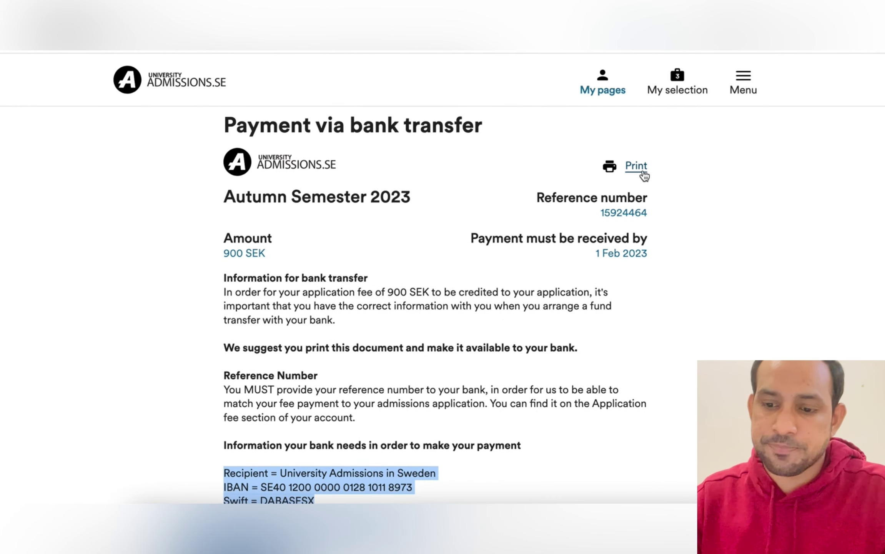
Preview the bank transfer instructions for printing, then close the preview without printing
drag(584, 156, 662, 175)
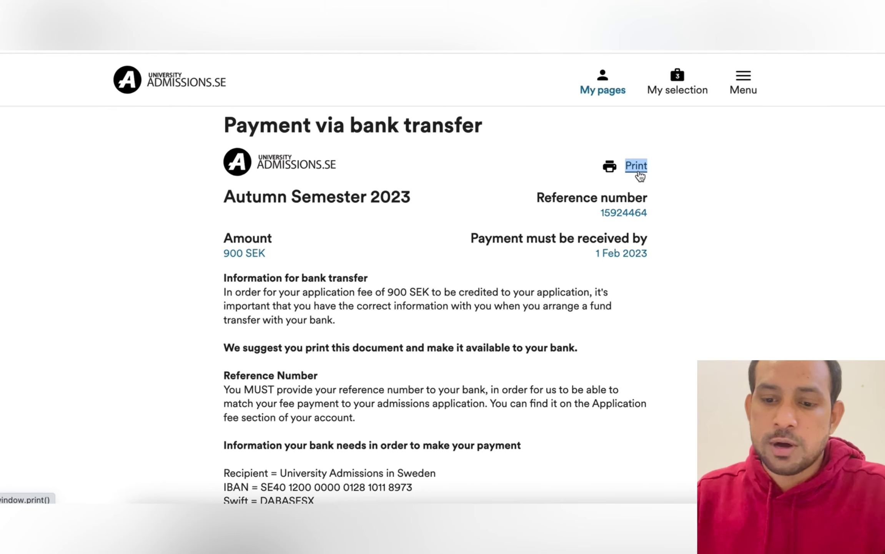
click(638, 173)
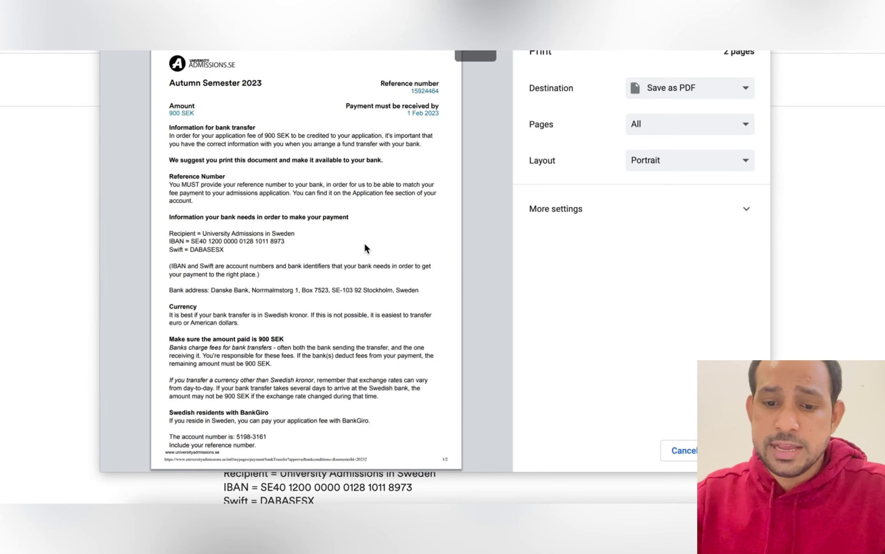
scroll(364, 244, down, 3)
scroll(365, 244, up, 3)
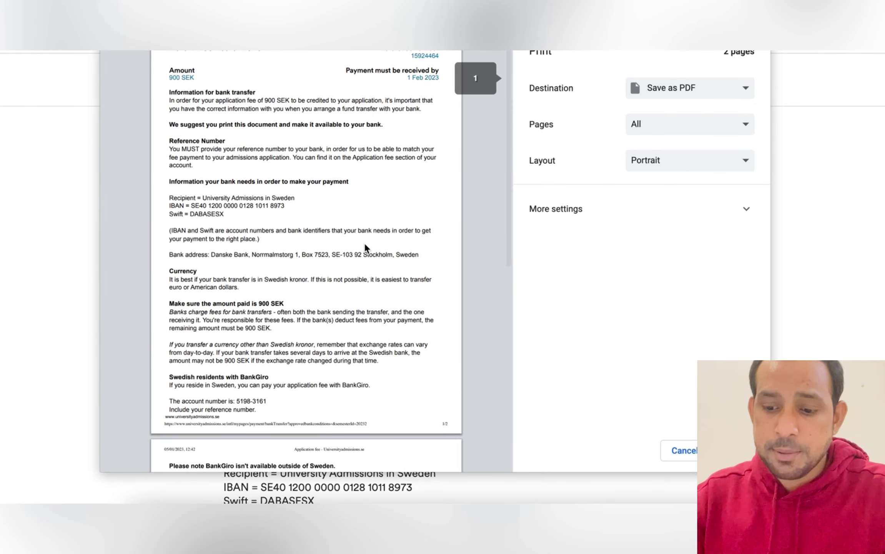
click(674, 450)
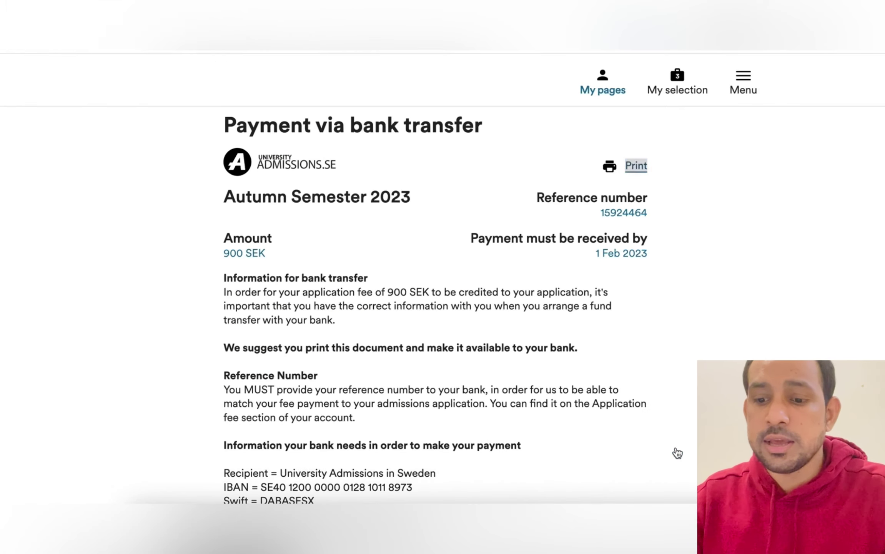
drag(604, 212, 654, 225)
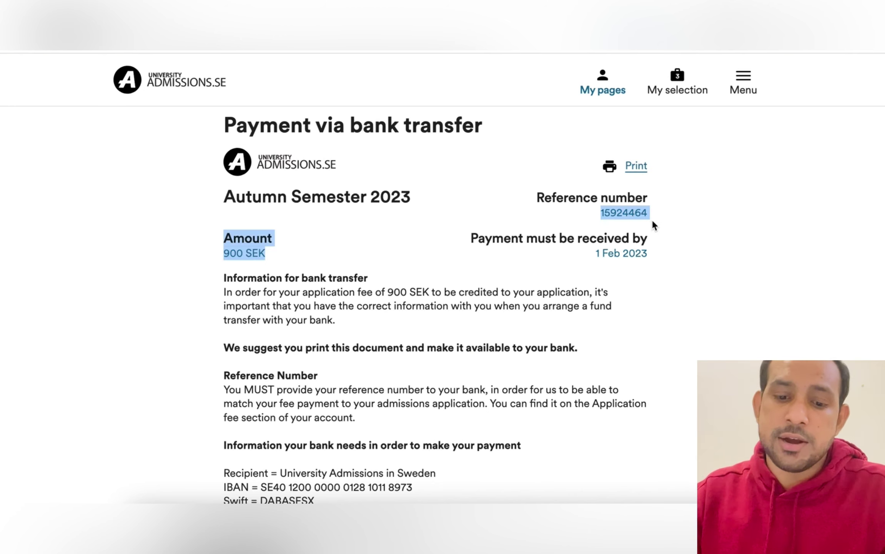
click(623, 222)
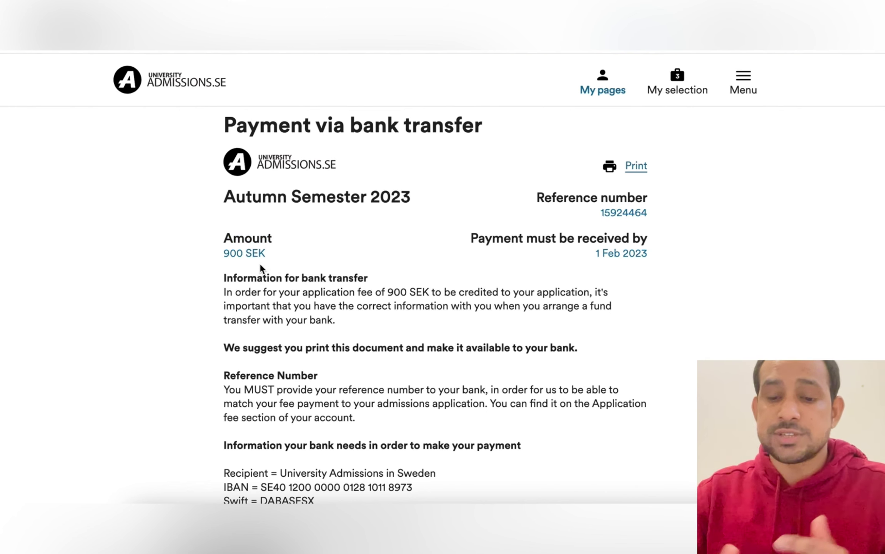
scroll(260, 268, down, 3)
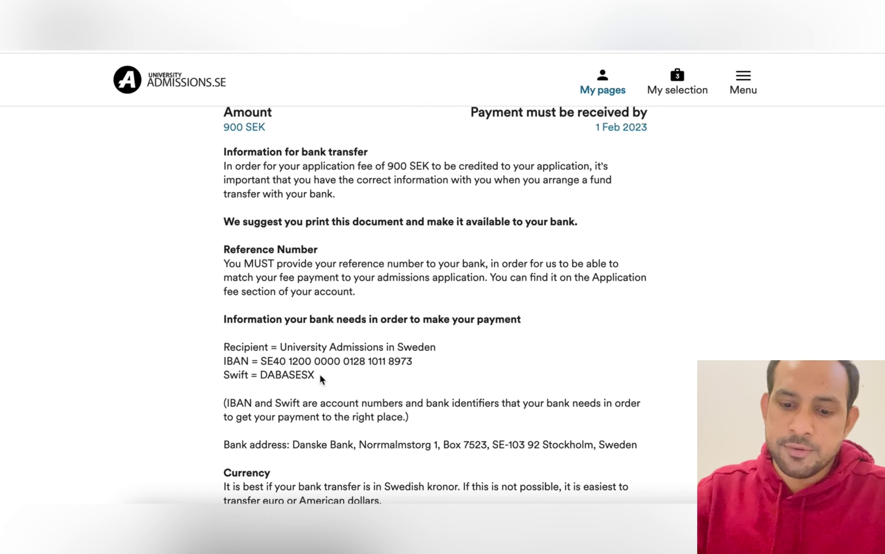
drag(320, 375, 234, 346)
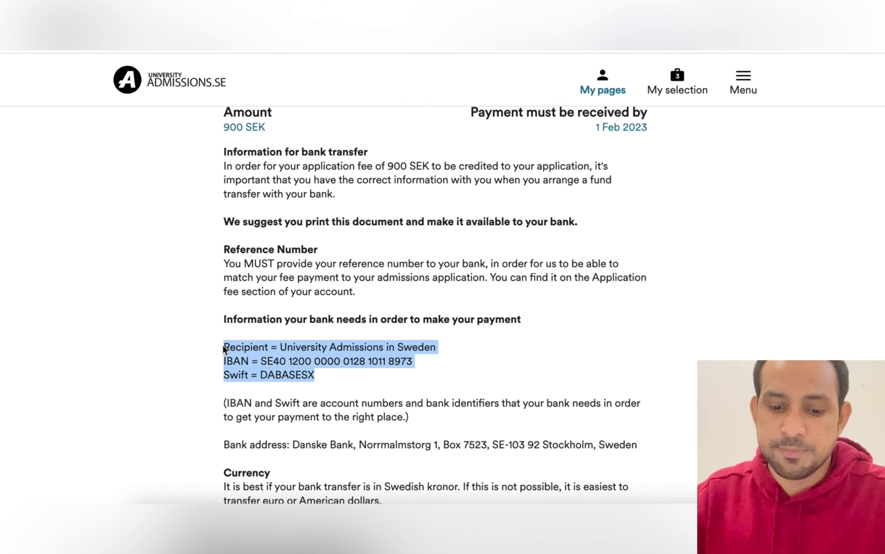
click(357, 430)
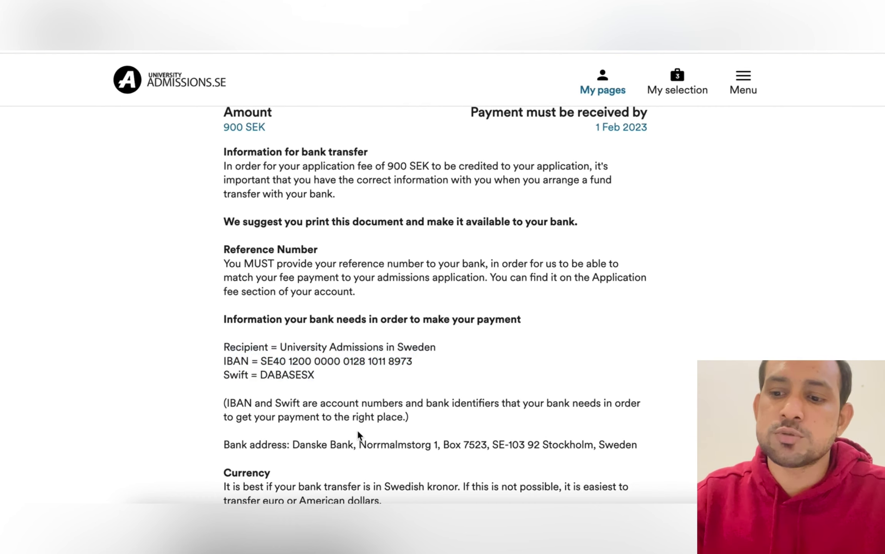